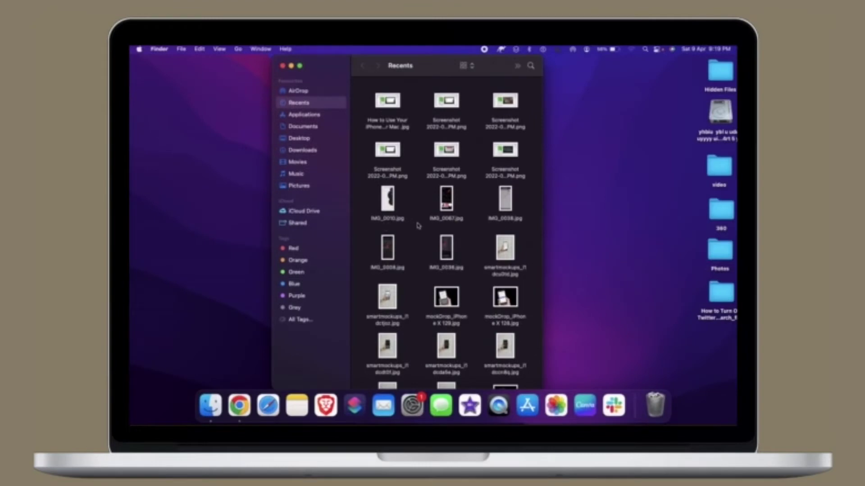
pyautogui.scroll(-2, 418, 226)
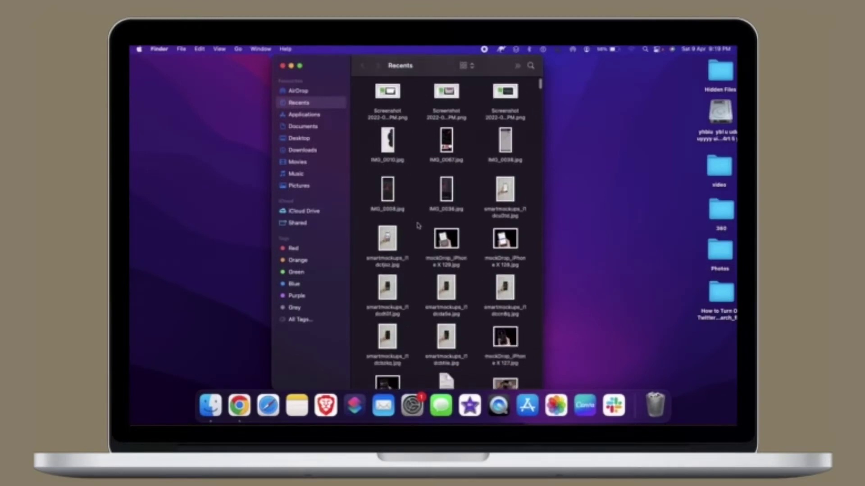
pyautogui.scroll(-2, 418, 226)
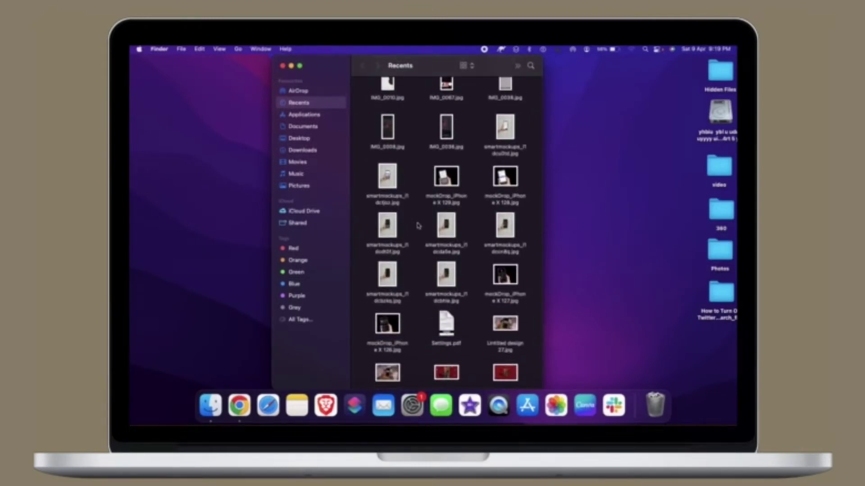
pyautogui.scroll(-2, 417, 226)
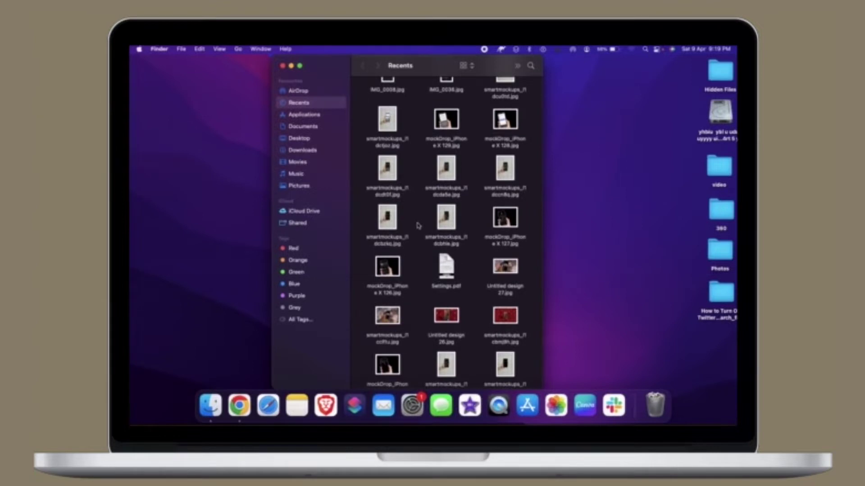
pyautogui.scroll(-2, 418, 226)
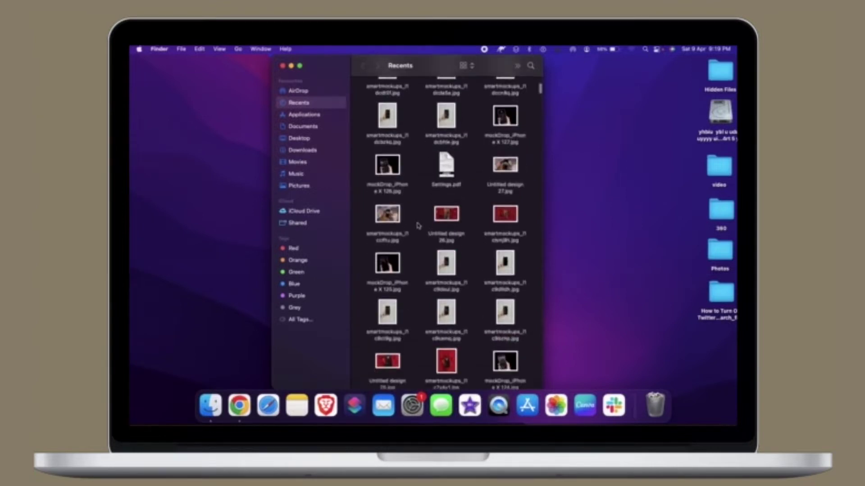
pyautogui.scroll(-3, 418, 225)
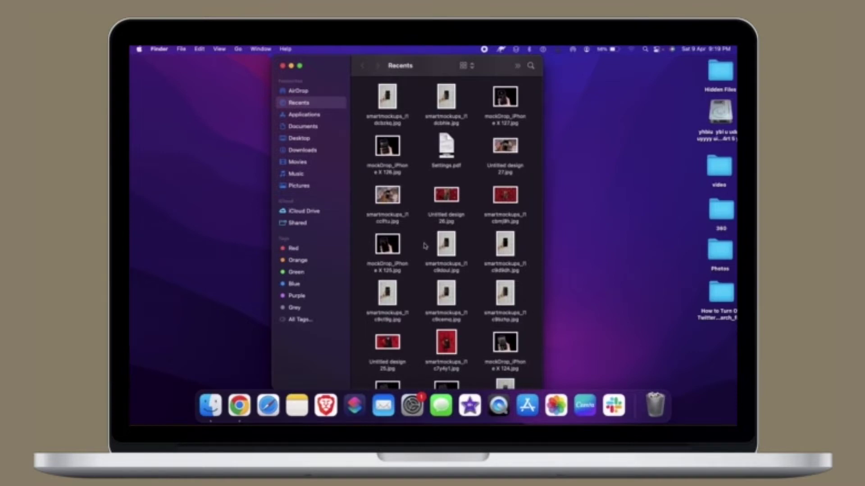
pyautogui.scroll(-2, 425, 246)
pyautogui.scroll(-2, 425, 246)
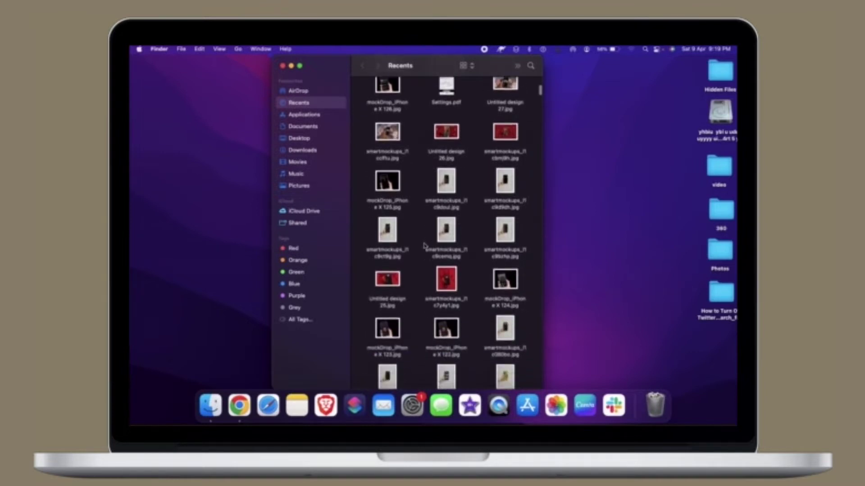
pyautogui.scroll(-2, 425, 246)
pyautogui.scroll(-3, 425, 246)
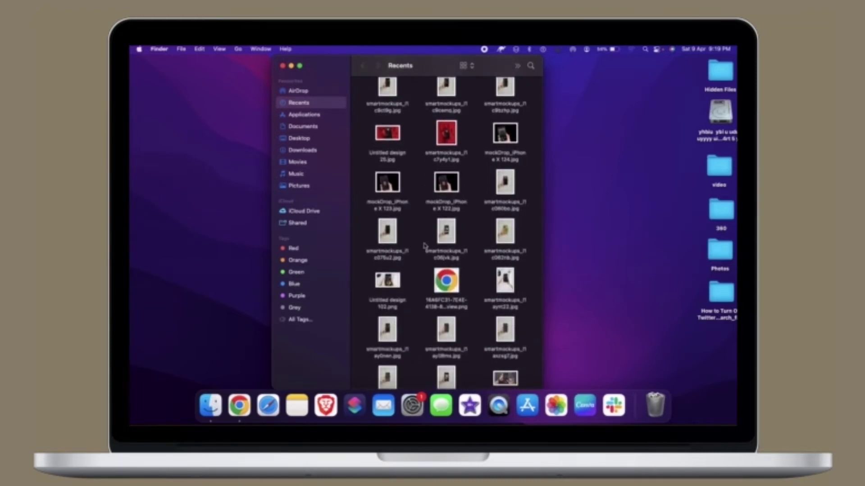
pyautogui.scroll(1, 424, 246)
pyautogui.scroll(3, 424, 249)
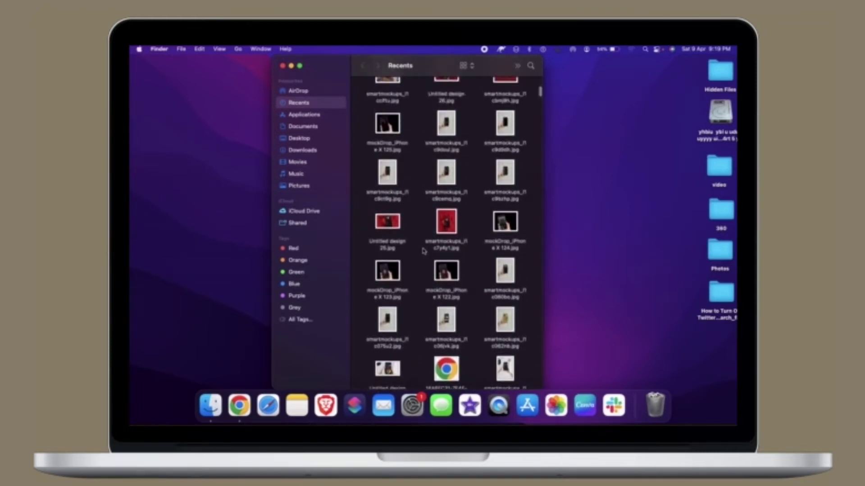
pyautogui.scroll(-3, 424, 251)
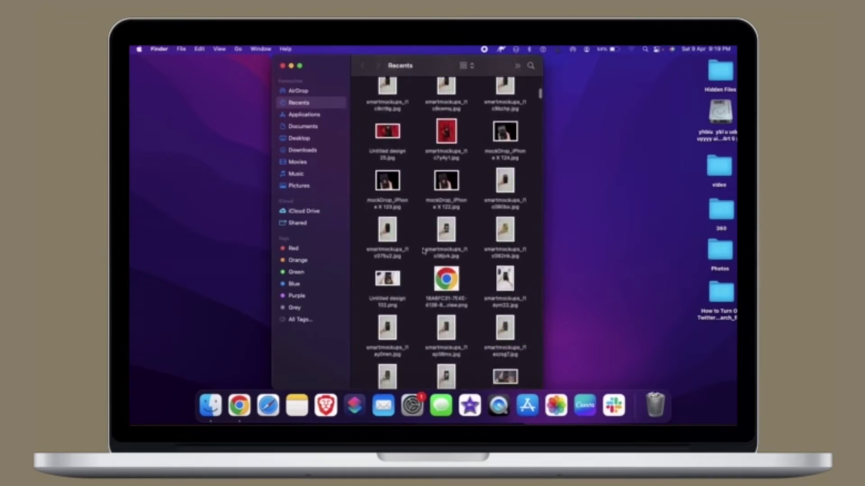
pyautogui.scroll(-2, 424, 252)
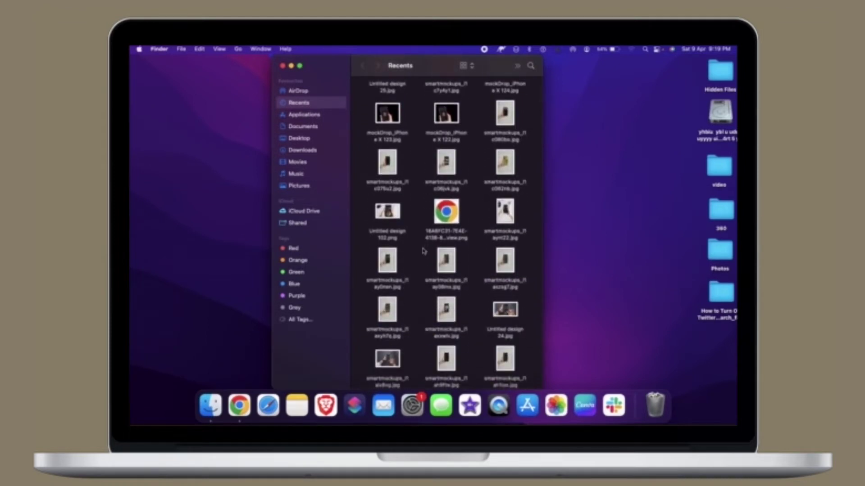
pyautogui.scroll(-2, 424, 251)
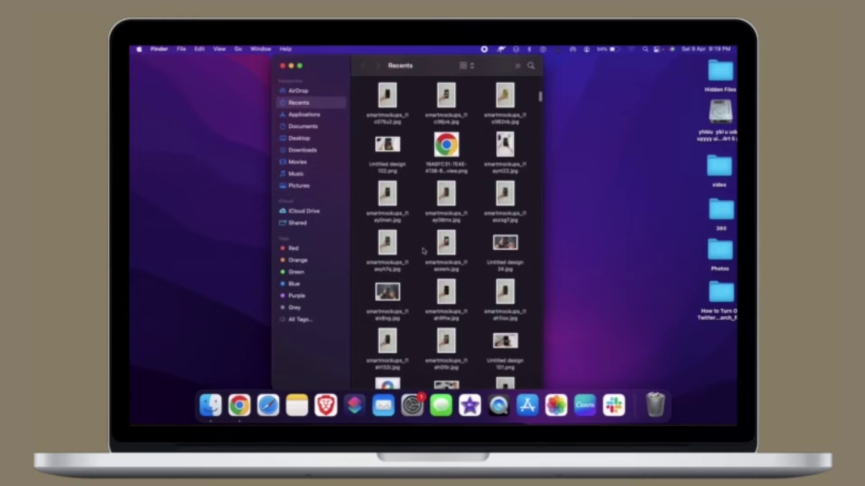
pyautogui.scroll(-2, 424, 251)
pyautogui.scroll(-2, 423, 251)
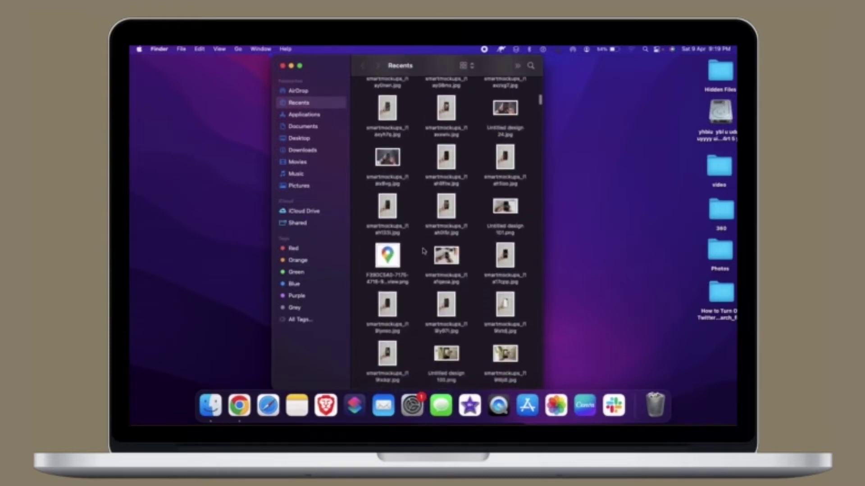
pyautogui.scroll(-2, 424, 251)
pyautogui.scroll(-2, 424, 250)
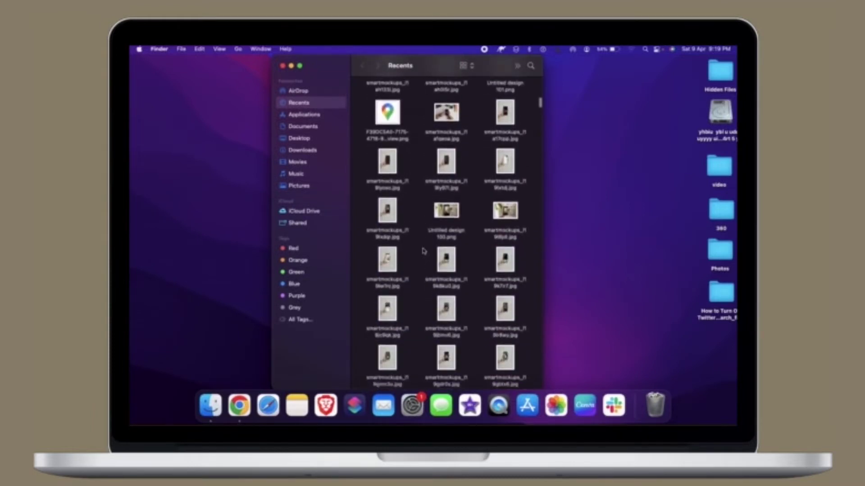
pyautogui.scroll(-1, 423, 251)
pyautogui.scroll(-1, 424, 250)
pyautogui.scroll(-1, 424, 251)
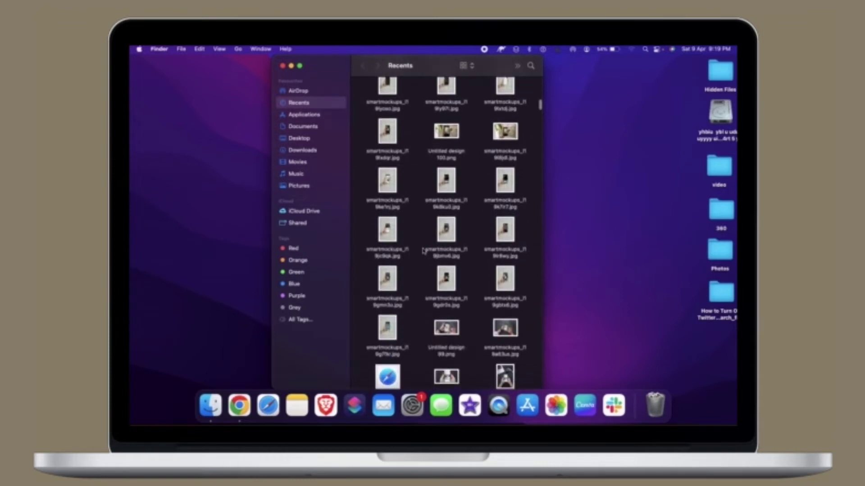
pyautogui.scroll(-2, 424, 251)
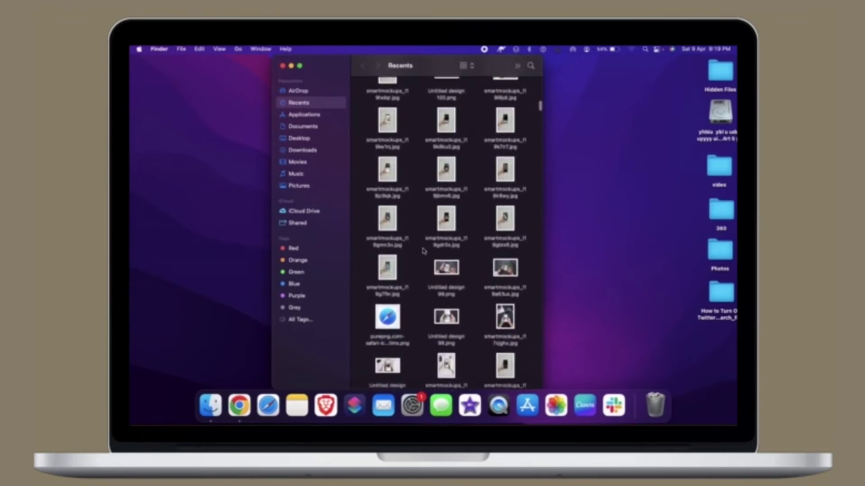
pyautogui.scroll(-2, 423, 251)
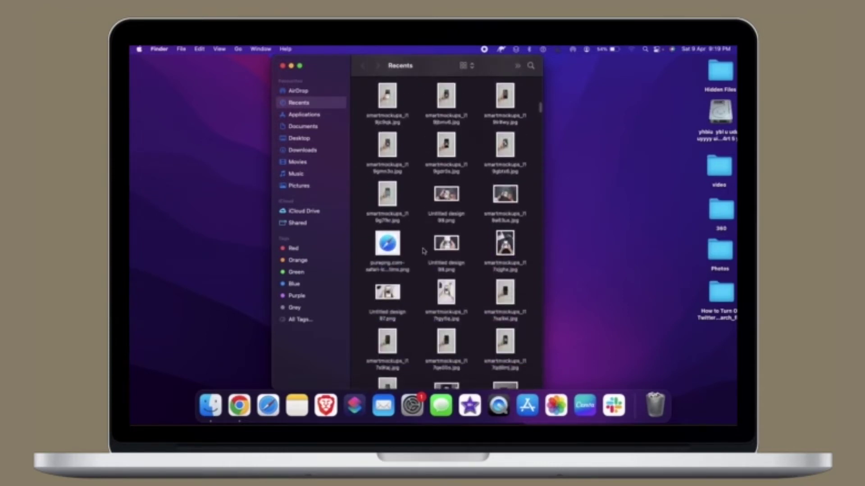
pyautogui.scroll(-2, 424, 251)
pyautogui.scroll(-2, 424, 251)
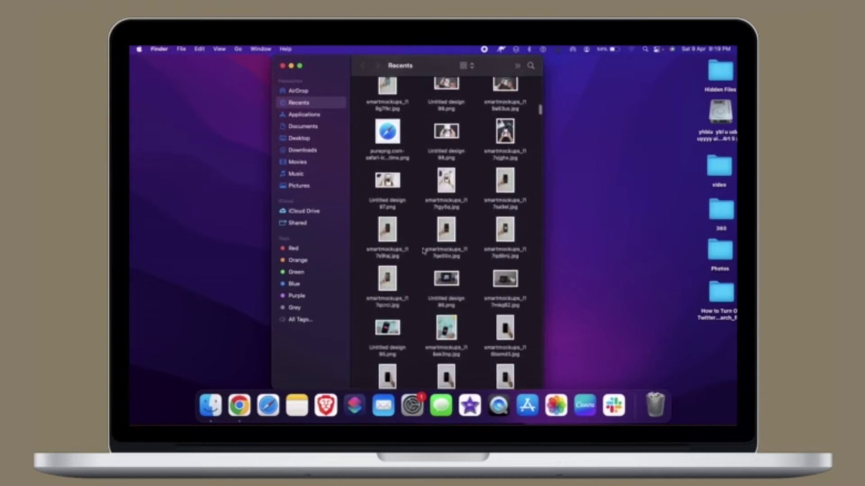
pyautogui.scroll(-1, 424, 250)
pyautogui.scroll(-1, 423, 251)
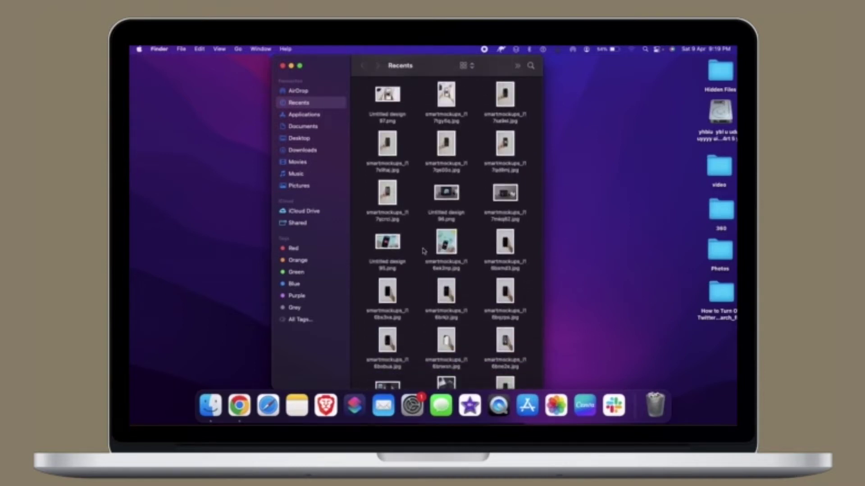
pyautogui.scroll(-1, 424, 251)
pyautogui.scroll(-1, 424, 251)
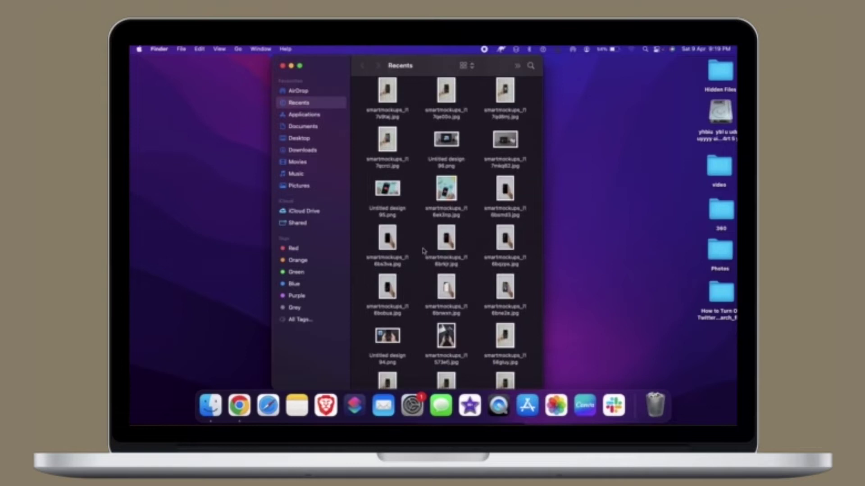
pyautogui.scroll(-1, 423, 251)
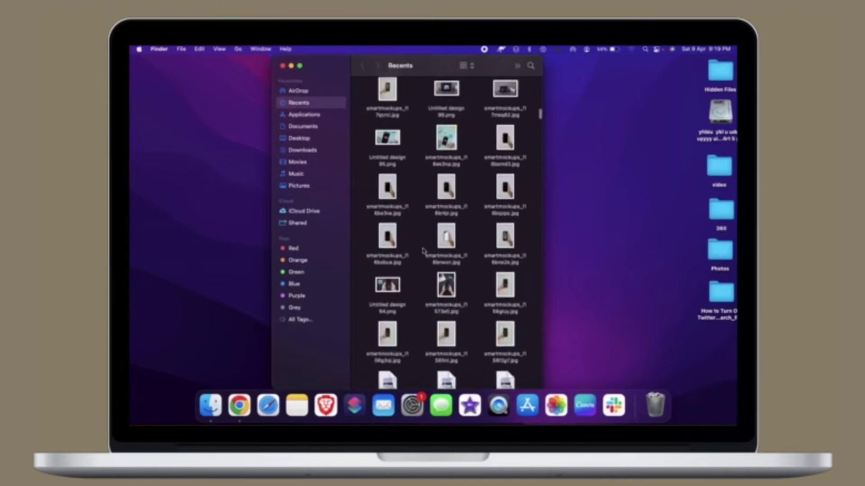
pyautogui.scroll(-1, 424, 251)
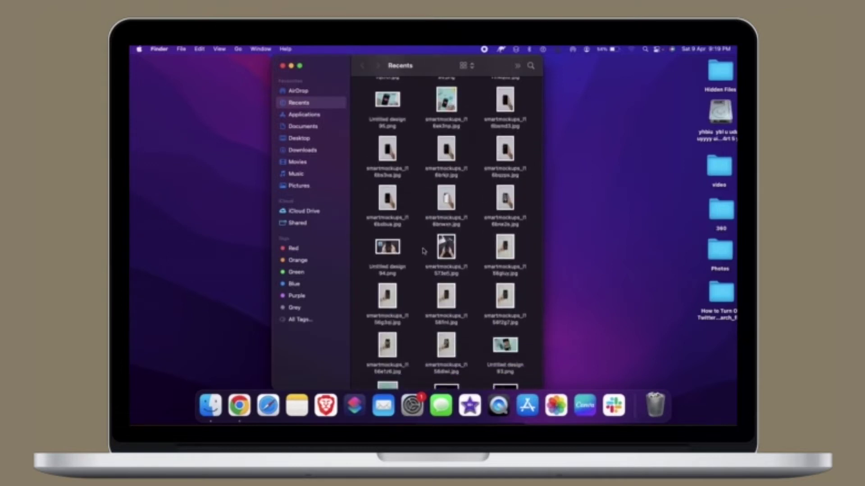
pyautogui.scroll(-1, 424, 251)
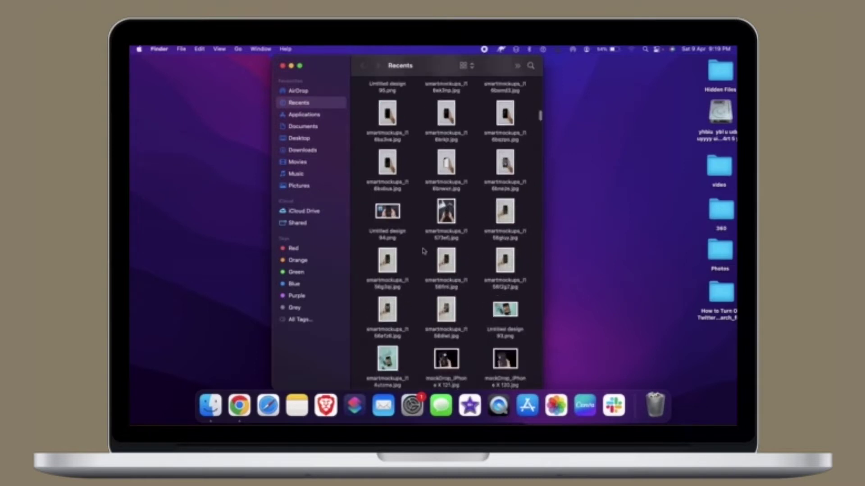
pyautogui.scroll(-1, 423, 250)
pyautogui.scroll(-1, 424, 251)
pyautogui.scroll(-1, 423, 251)
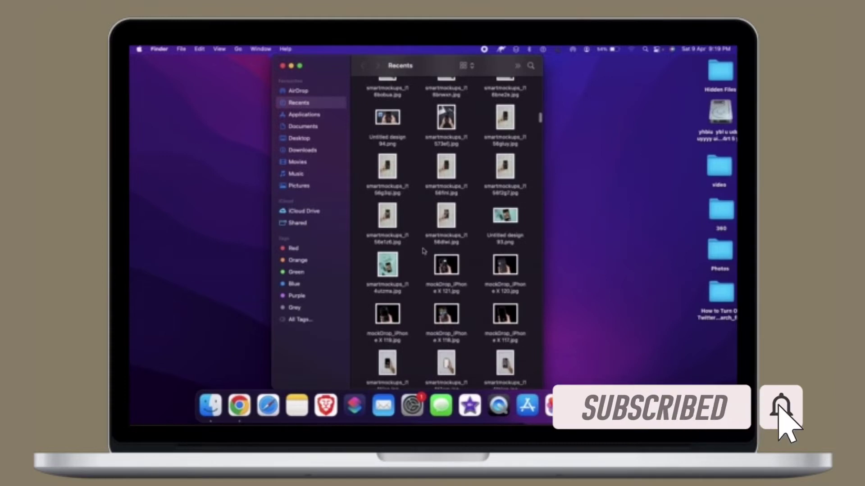
pyautogui.scroll(-2, 424, 251)
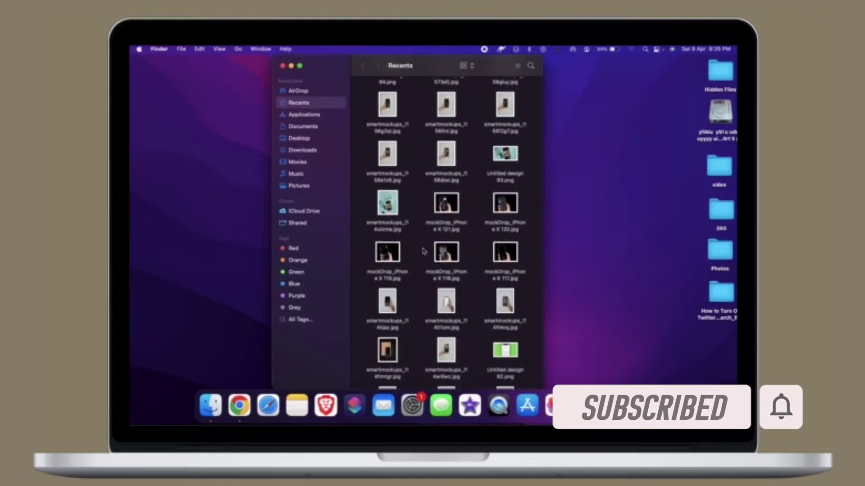
pyautogui.scroll(-2, 424, 251)
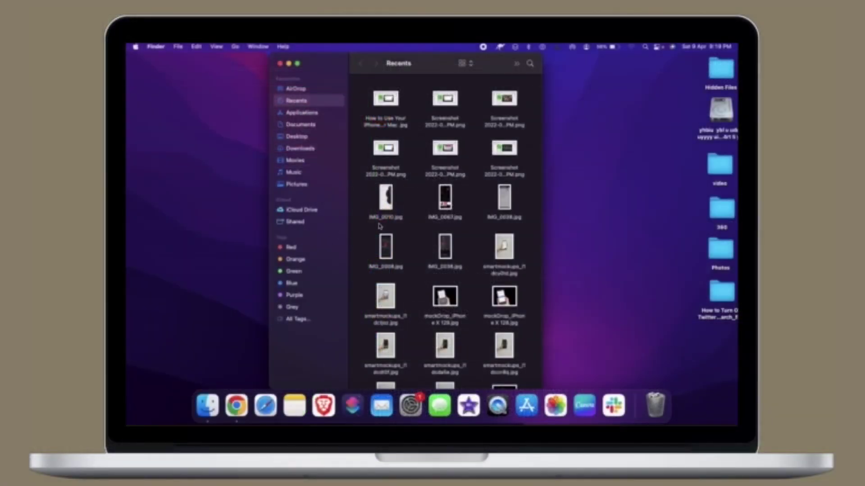
pyautogui.scroll(-3, 416, 225)
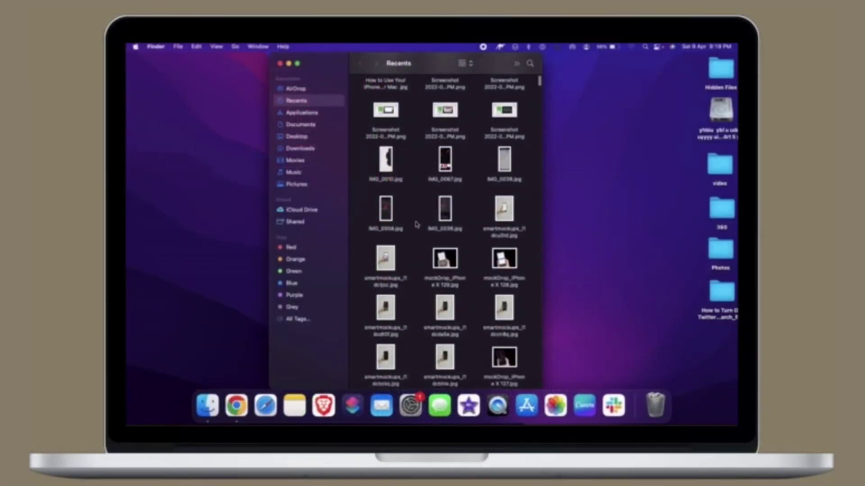
pyautogui.scroll(-1, 417, 225)
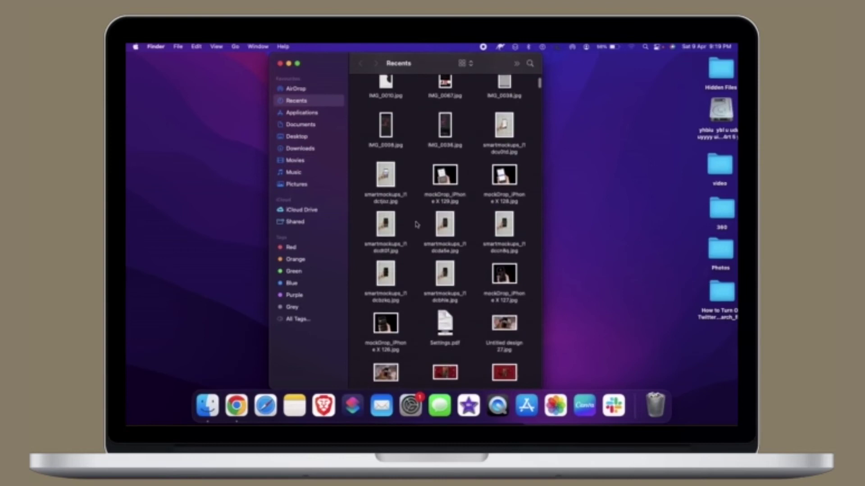
pyautogui.scroll(-2, 416, 225)
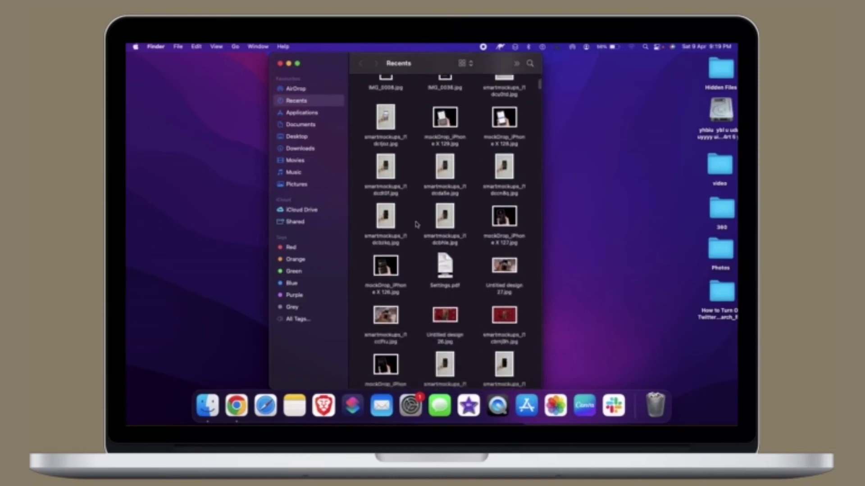
pyautogui.scroll(-3, 417, 225)
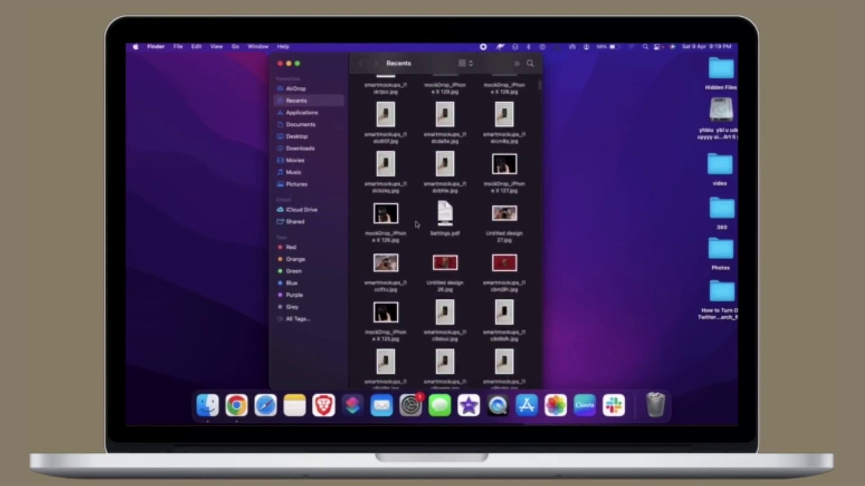
pyautogui.scroll(-3, 417, 226)
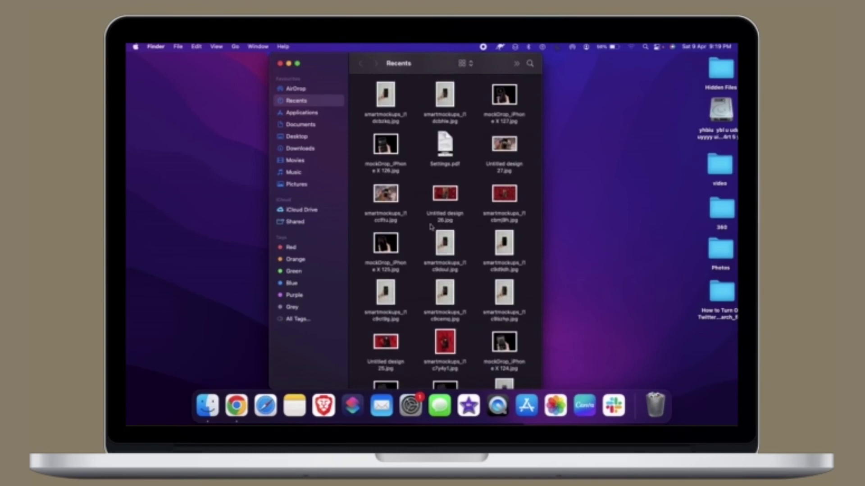
pyautogui.scroll(-3, 423, 245)
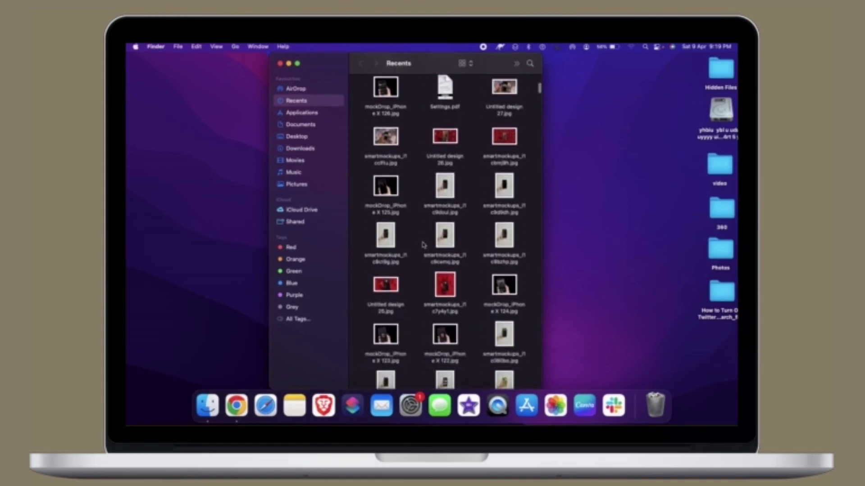